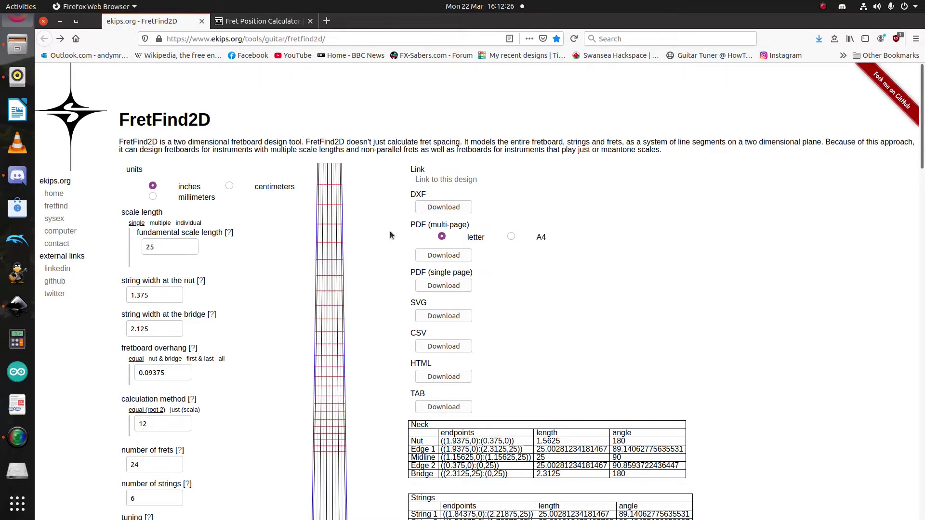
# Step: Review the StewMac 25.500-inch fret and bridge-placement results, then close that calculator tab
pyautogui.scroll(-1, 339, 351)
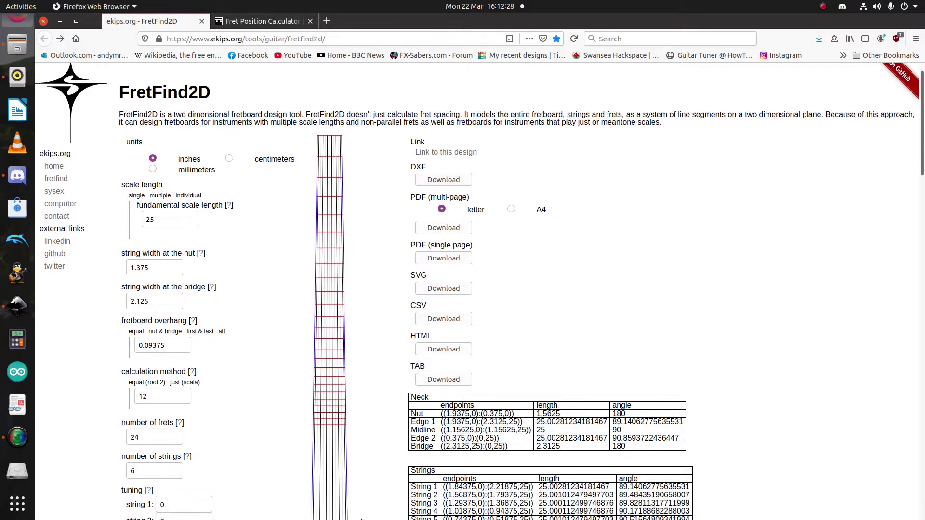
pyautogui.scroll(-2, 383, 121)
pyautogui.scroll(1, 385, 144)
pyautogui.scroll(1, 313, 75)
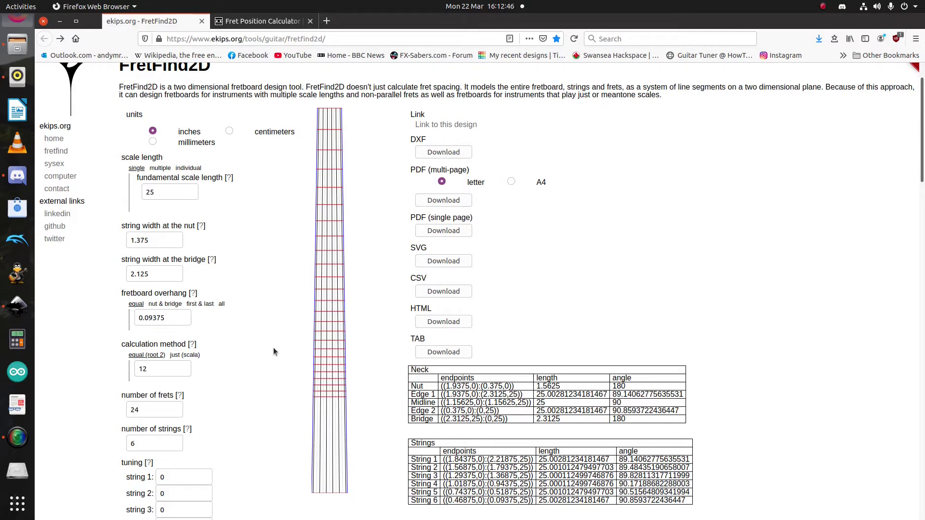
pyautogui.scroll(1, 272, 351)
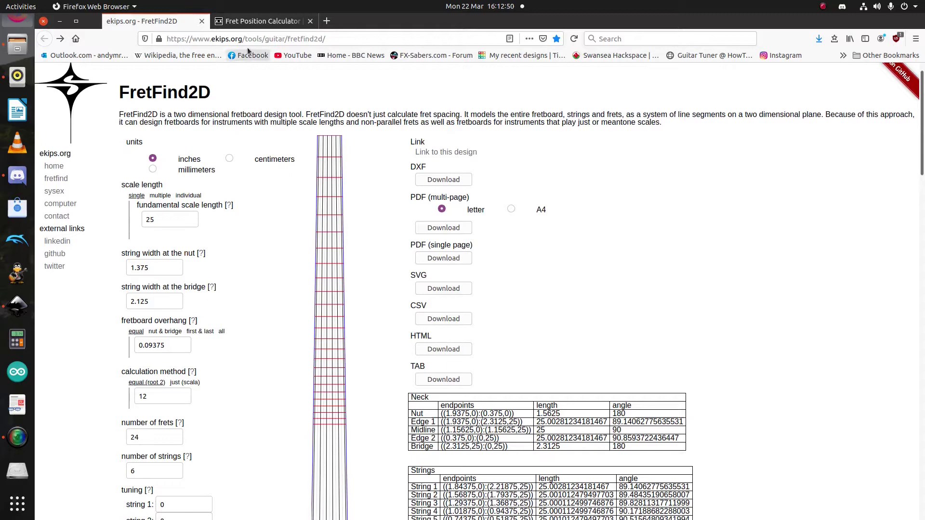
pyautogui.click(266, 22)
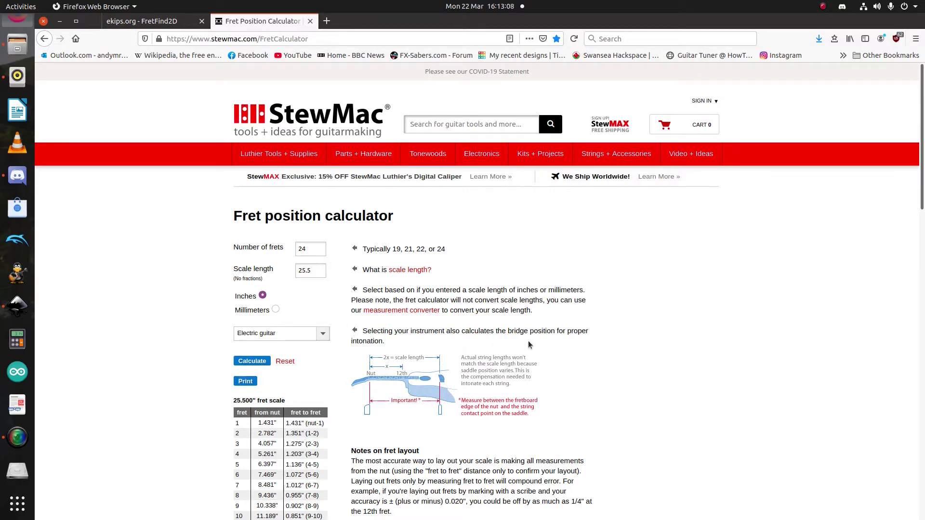
pyautogui.scroll(-10, 529, 345)
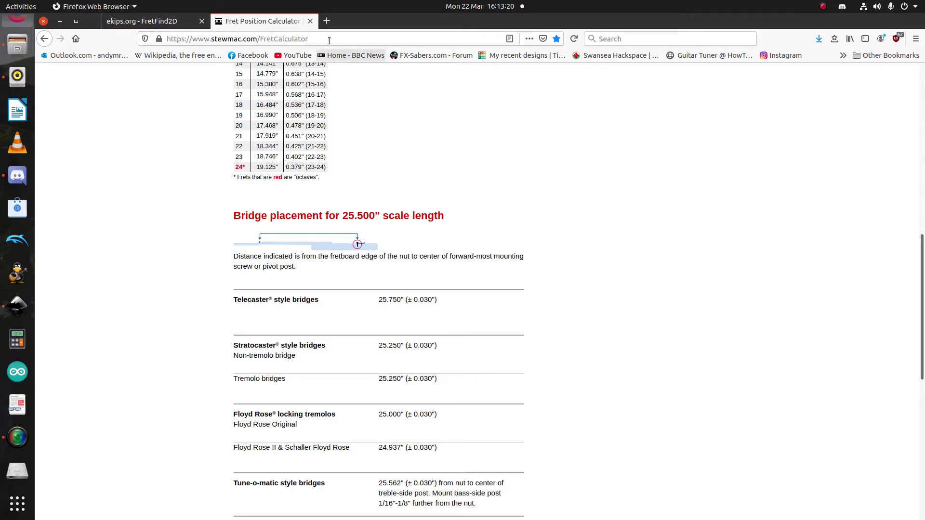
pyautogui.click(311, 21)
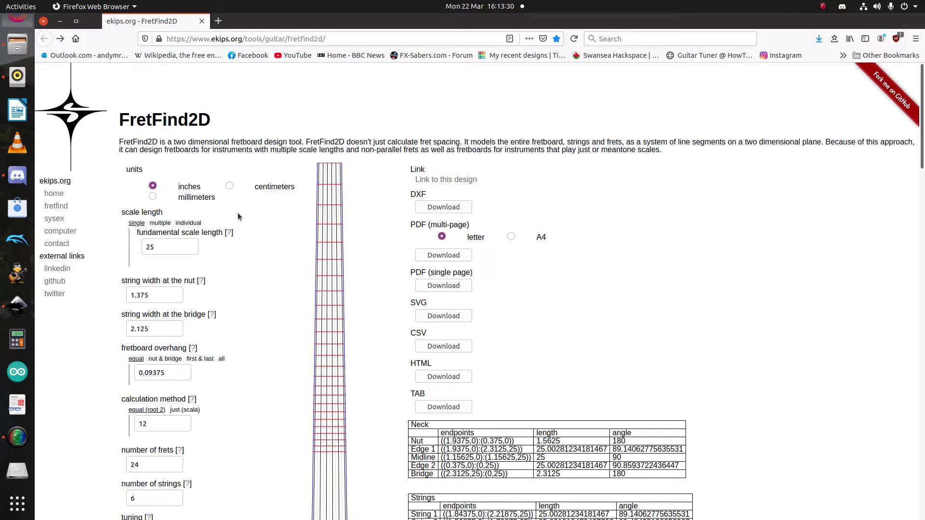
# Step: Switch the FretFind2D design units to millimetres
pyautogui.click(208, 202)
# Step: Set the fundamental scale length to 635 mm
pyautogui.click(153, 187)
pyautogui.doubleClick(159, 247)
pyautogui.write('635')
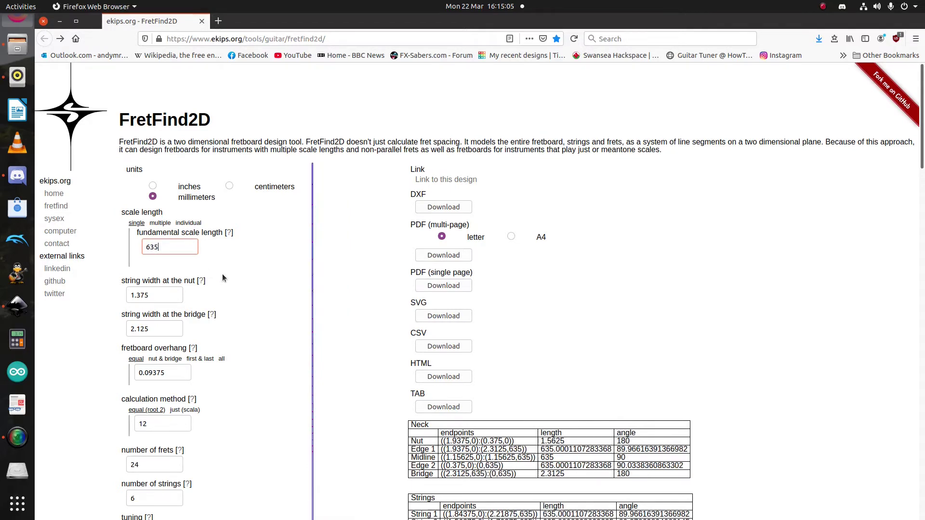
pyautogui.scroll(-2, 386, 233)
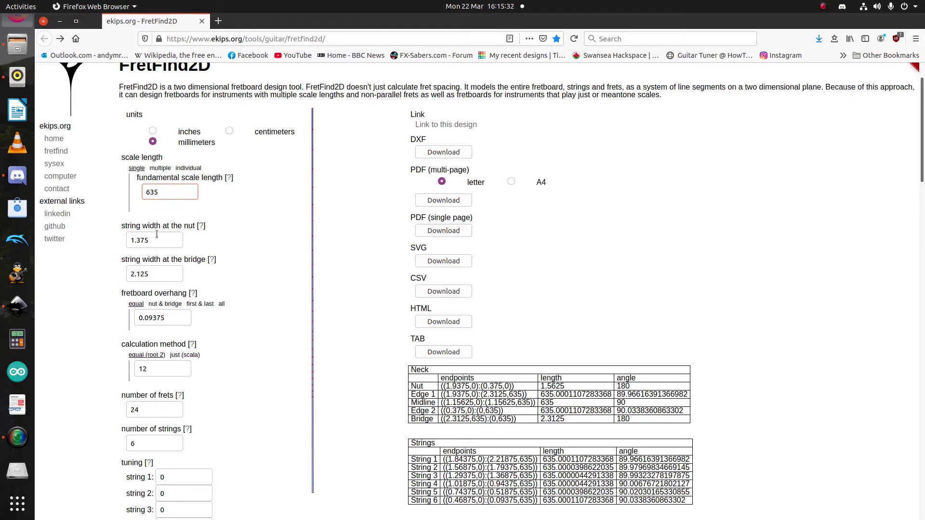
# Step: Set the string width to 36 at the nut and 65 at the bridge
pyautogui.press('Tab')
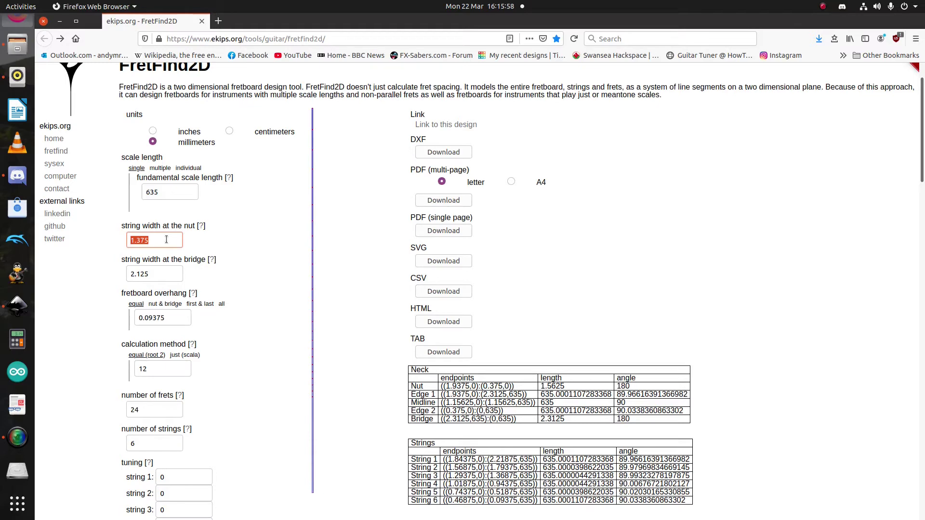
pyautogui.write('36')
pyautogui.click(156, 277)
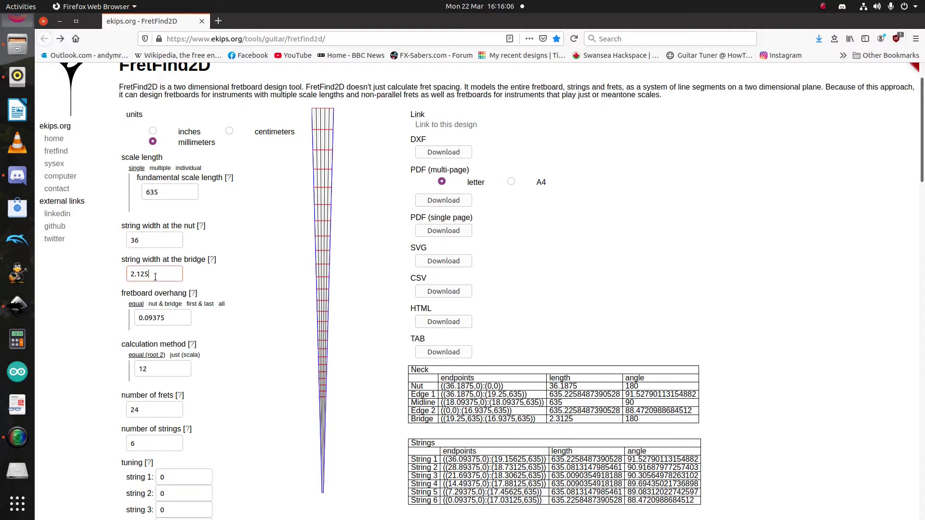
pyautogui.doubleClick(155, 277)
pyautogui.press('BackSpace')
pyautogui.press('BackSpace')
pyautogui.press('BackSpace')
pyautogui.write('65')
pyautogui.scroll(-1, 270, 360)
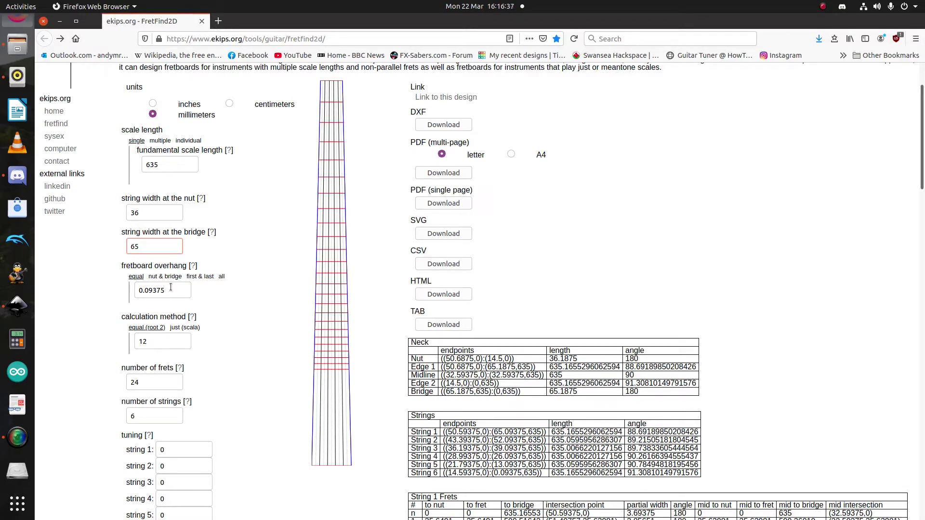
# Step: Set the fretboard overhang to 3, widening the neck to 42 and 71
pyautogui.press('Tab')
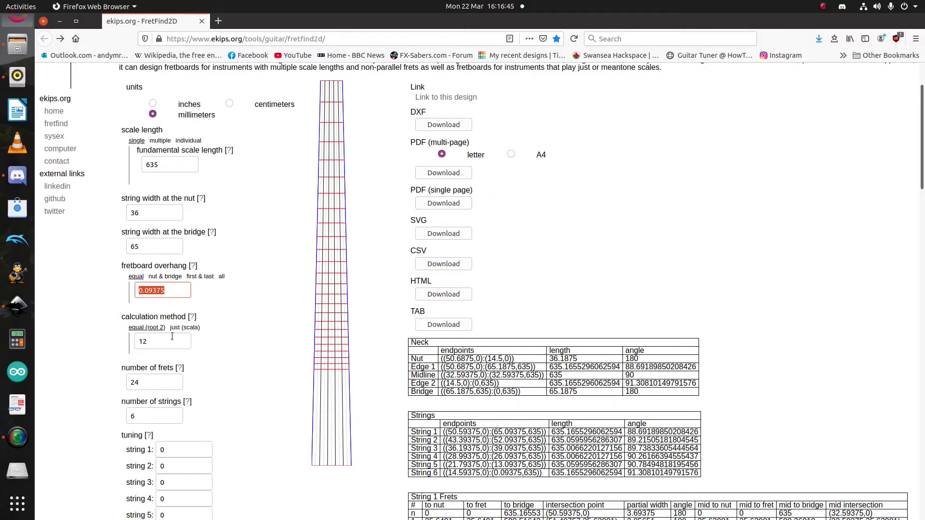
pyautogui.write('3')
pyautogui.scroll(-1, 193, 311)
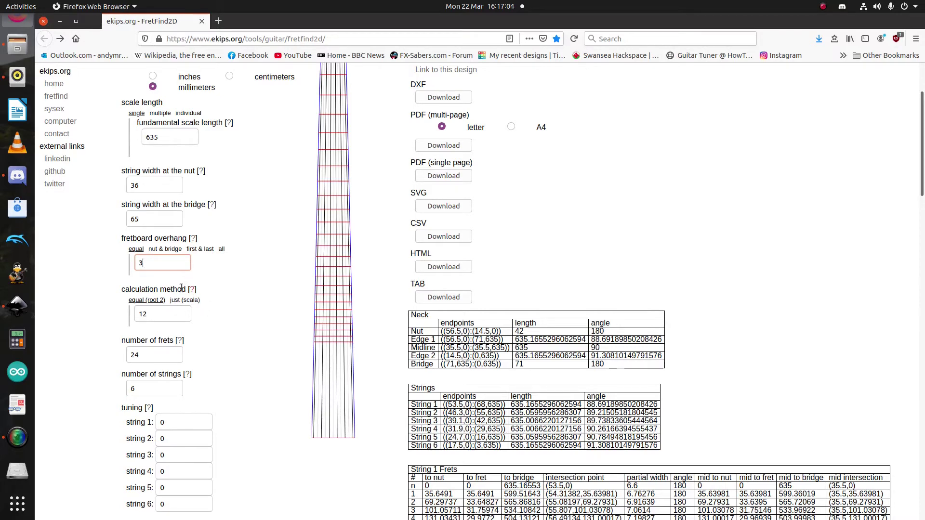
pyautogui.scroll(-1, 276, 364)
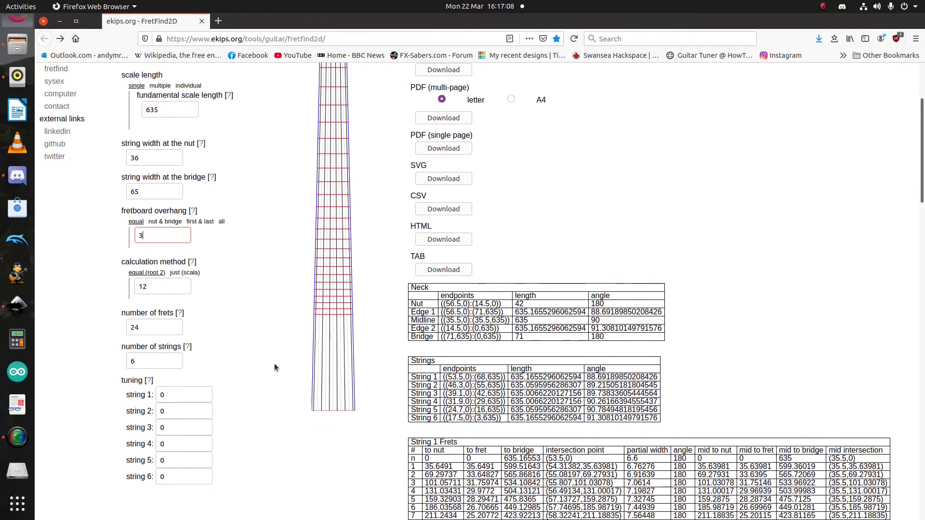
# Step: Set the number of frets to 36
pyautogui.click(150, 329)
pyautogui.press('BackSpace')
pyautogui.write('1')
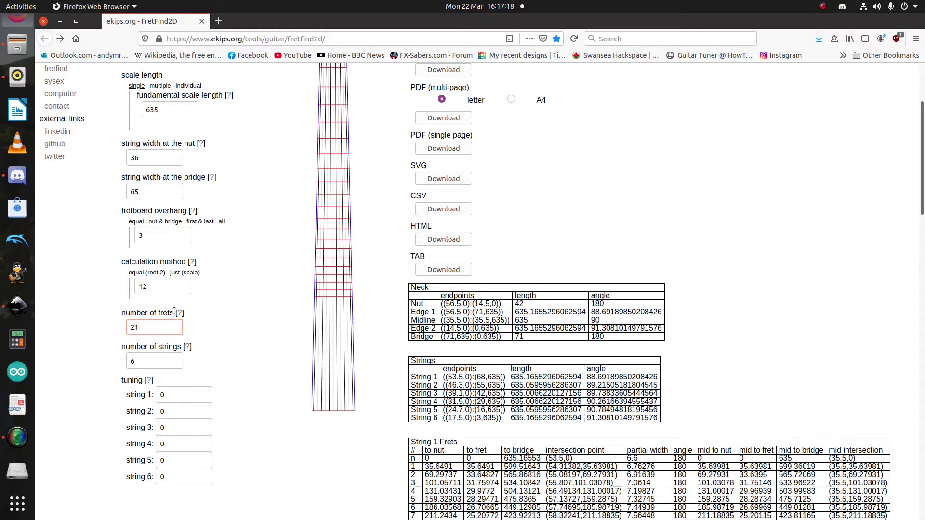
pyautogui.press('BackSpace')
pyautogui.write('4')
pyautogui.moveTo(170, 330); pyautogui.dragTo(109, 329)
pyautogui.write('36')
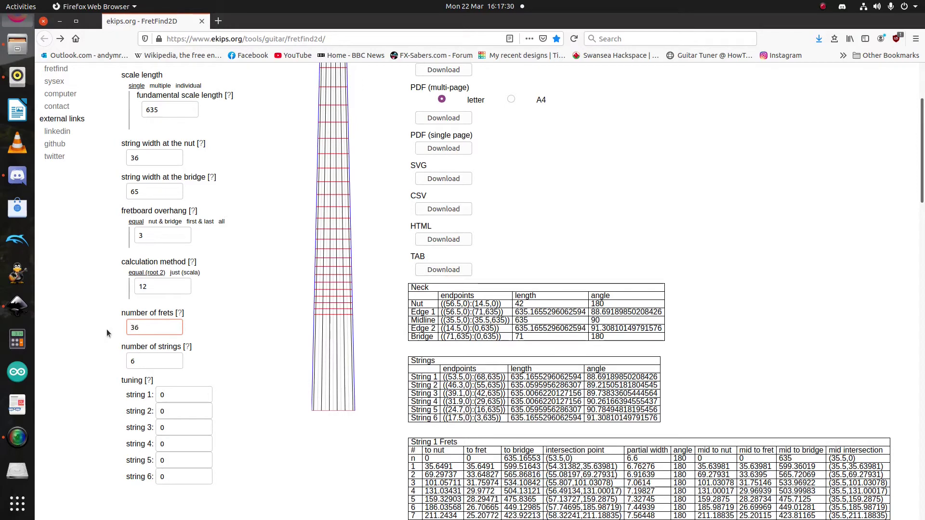
# Step: Set the number of strings to 12
pyautogui.click(136, 364)
pyautogui.press('BackSpace')
pyautogui.write('12')
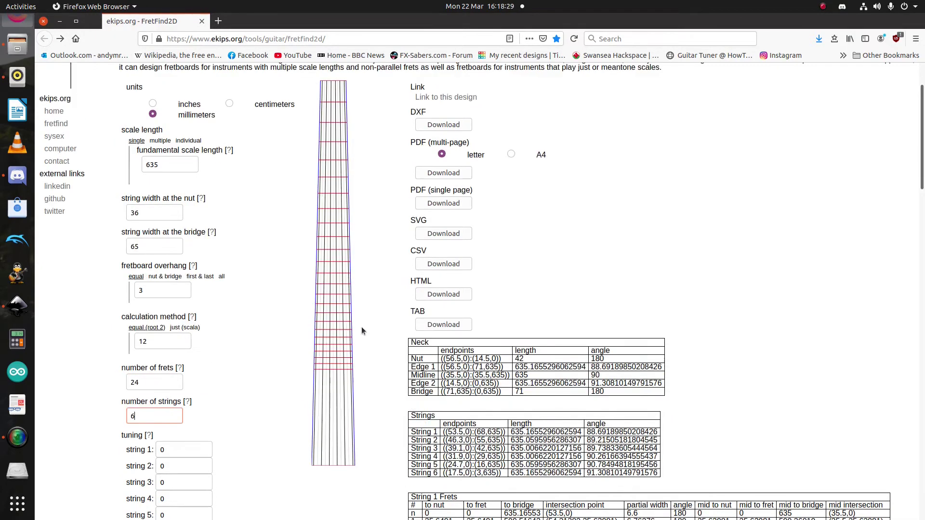
# Step: Choose A4 paper for the multi-page PDF output
pyautogui.scroll(3, 371, 305)
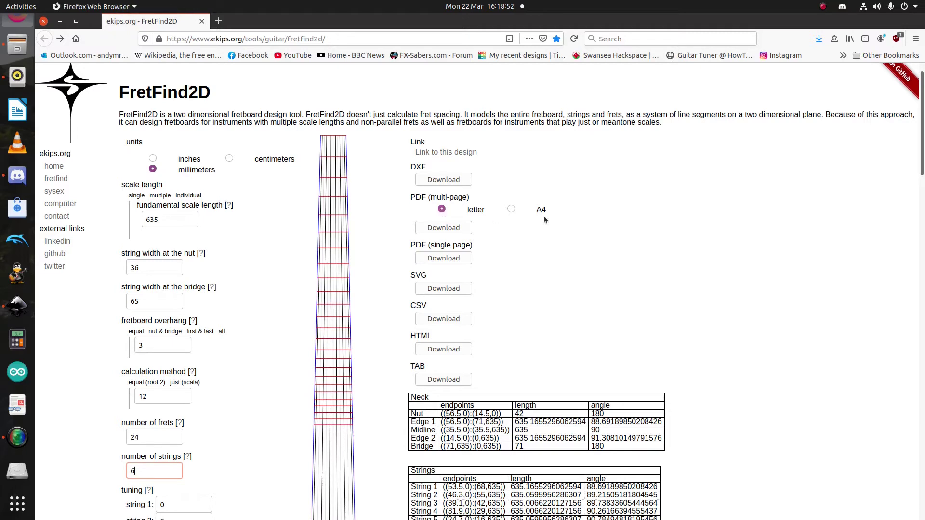
pyautogui.click(511, 209)
# Step: Use multiple scale lengths: 635 for the first string, 711.2 for the last
pyautogui.click(161, 195)
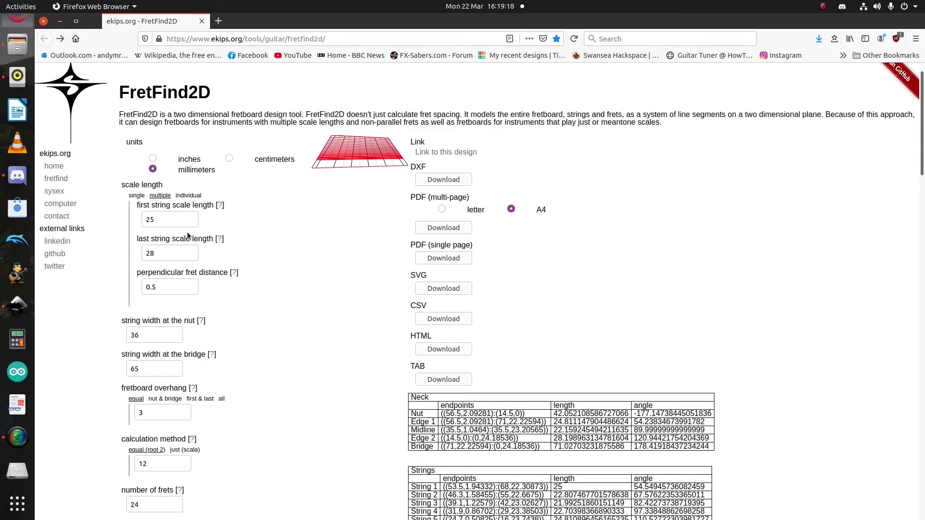
pyautogui.click(161, 222)
pyautogui.moveTo(161, 222); pyautogui.dragTo(147, 221)
pyautogui.press('Tab')
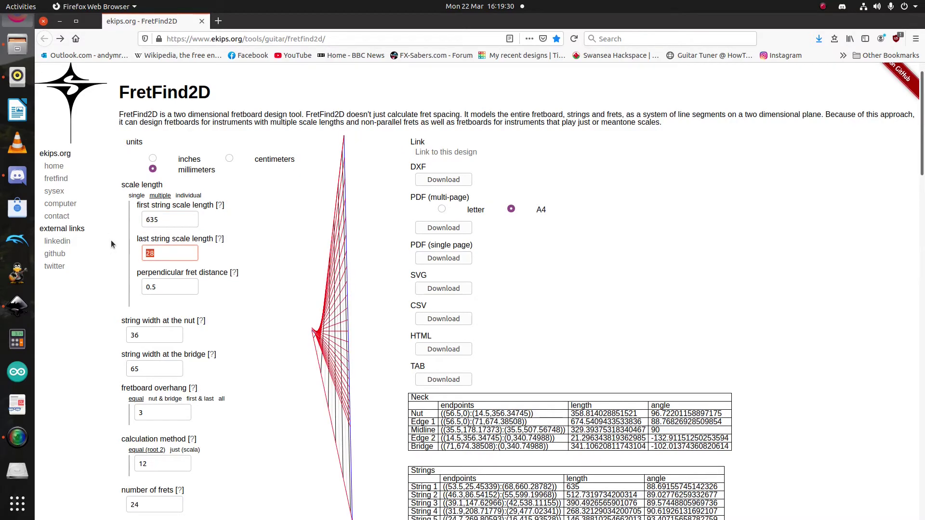
pyautogui.write('711.12')
pyautogui.press('Left')
pyautogui.press('BackSpace')
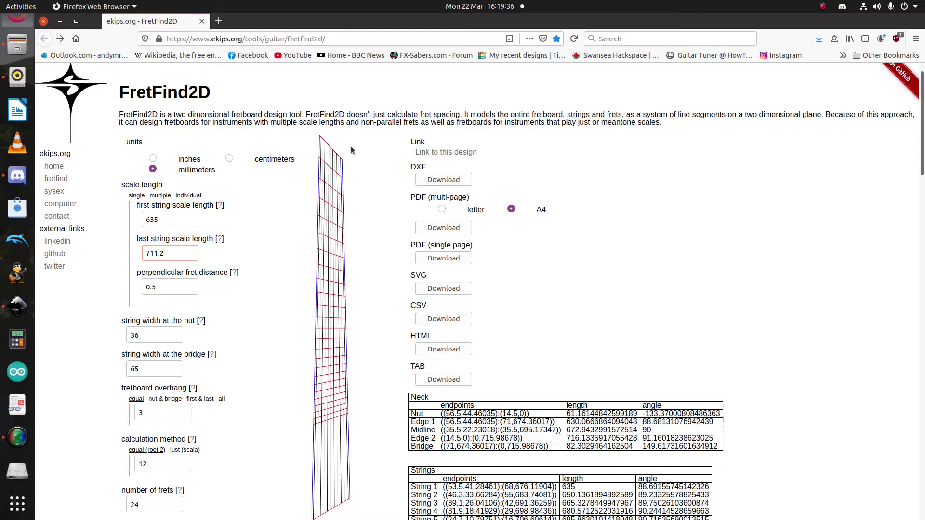
pyautogui.scroll(-1, 354, 402)
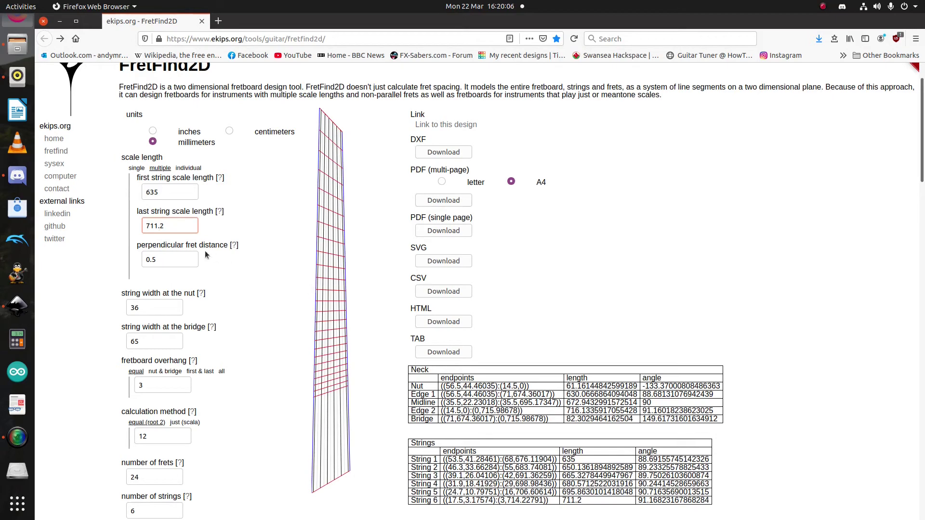
pyautogui.click(235, 246)
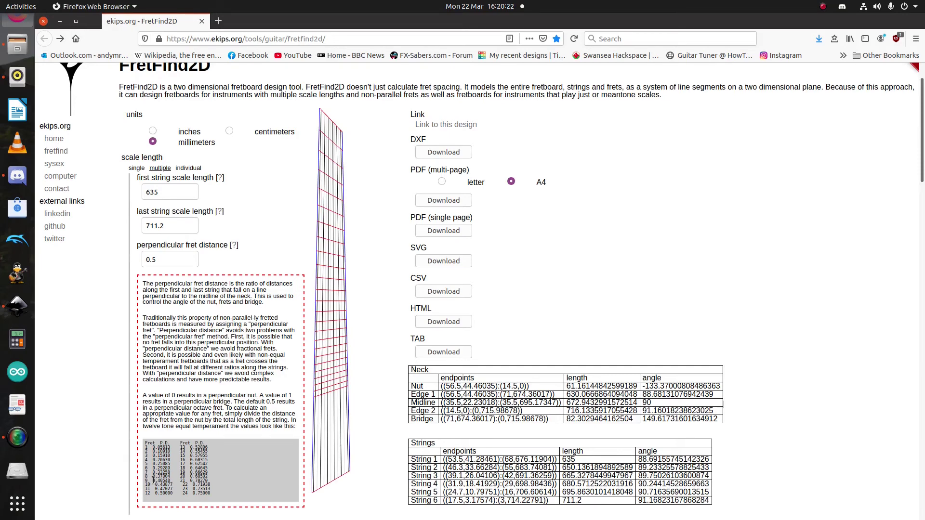
pyautogui.moveTo(153, 480); pyautogui.dragTo(170, 480)
pyautogui.rightClick(169, 480)
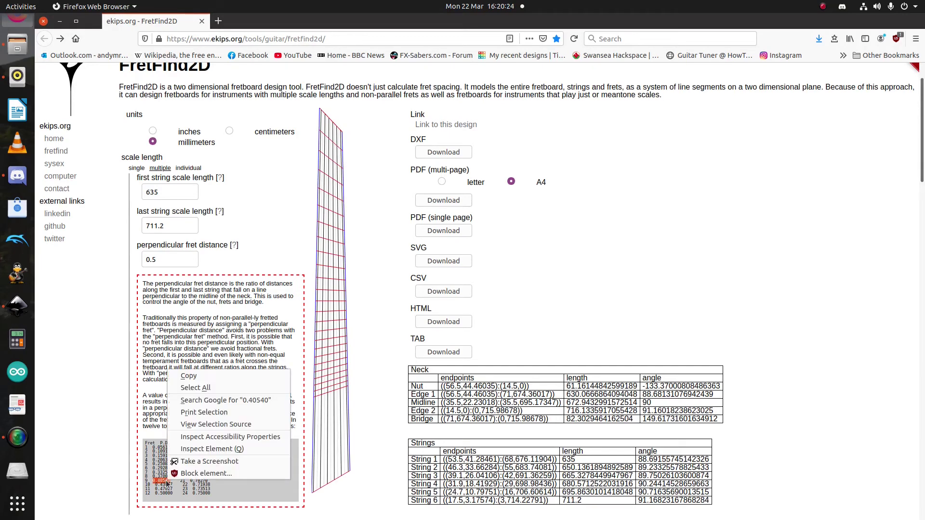
pyautogui.click(192, 377)
pyautogui.click(178, 259)
pyautogui.doubleClick(178, 259)
pyautogui.rightClick(178, 257)
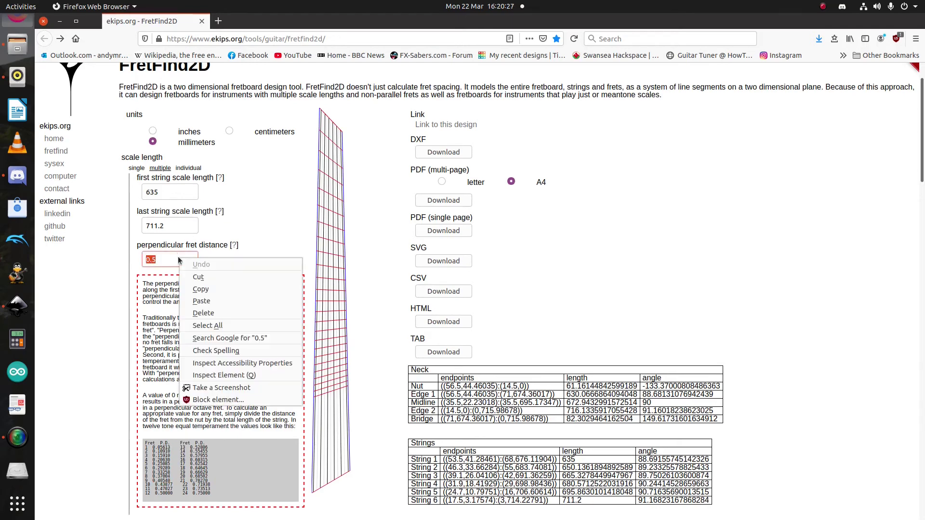
pyautogui.click(199, 300)
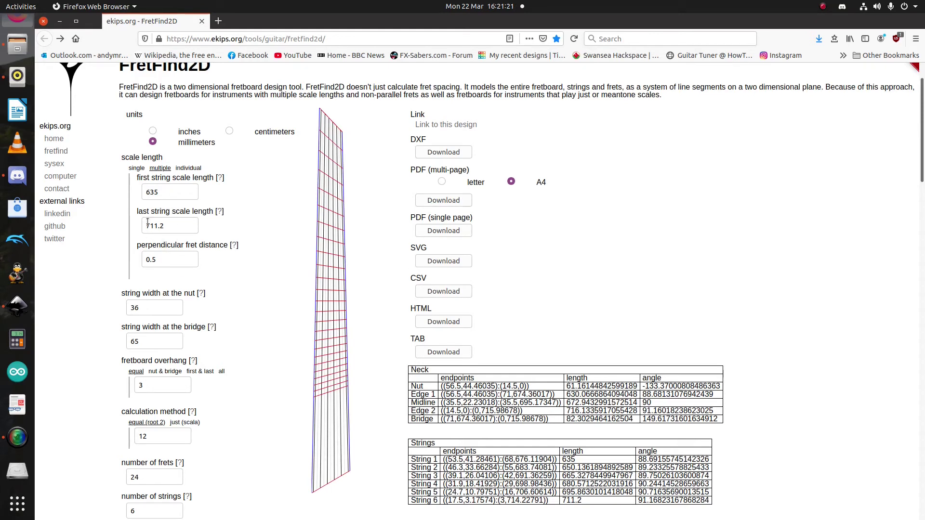
# Step: Swap the scale lengths to 711.2 for the first string and 635 for the last
pyautogui.doubleClick(166, 192)
pyautogui.write('711.2')
pyautogui.doubleClick(170, 230)
pyautogui.write('610')
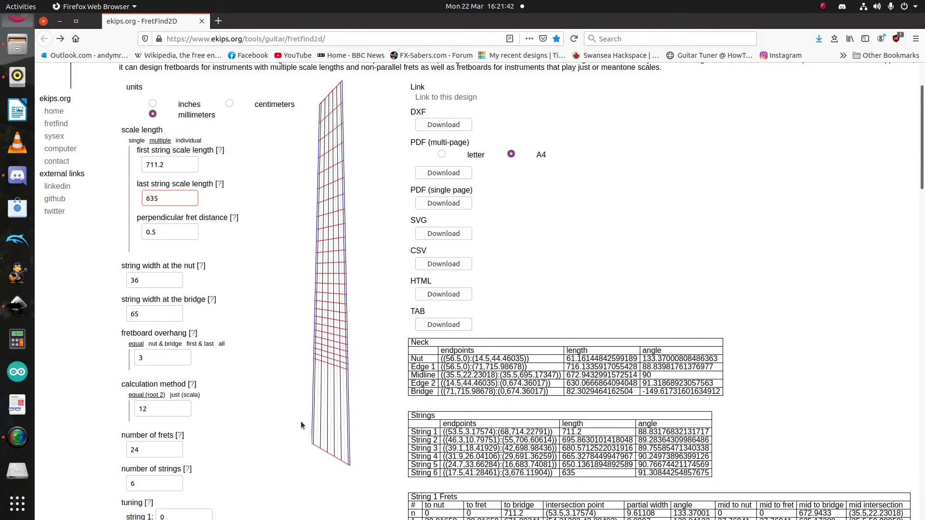
# Step: In Inkscape, centre both fretboard ladders on a shared vertical axis
pyautogui.click(22, 298)
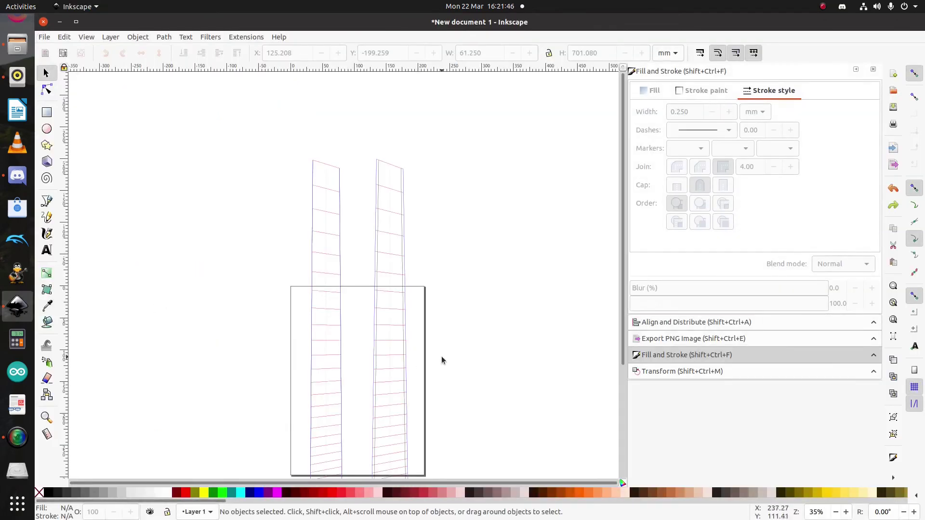
pyautogui.scroll(-3, 442, 359)
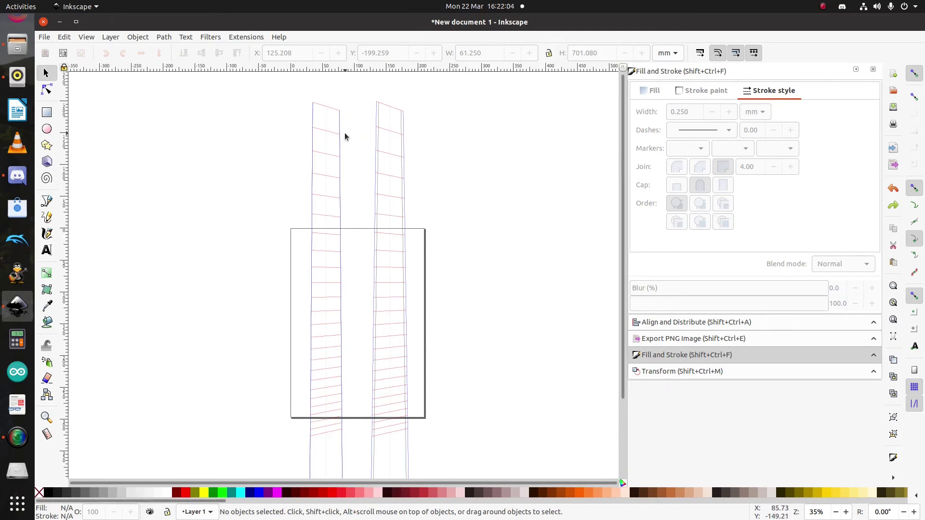
pyautogui.click(400, 180)
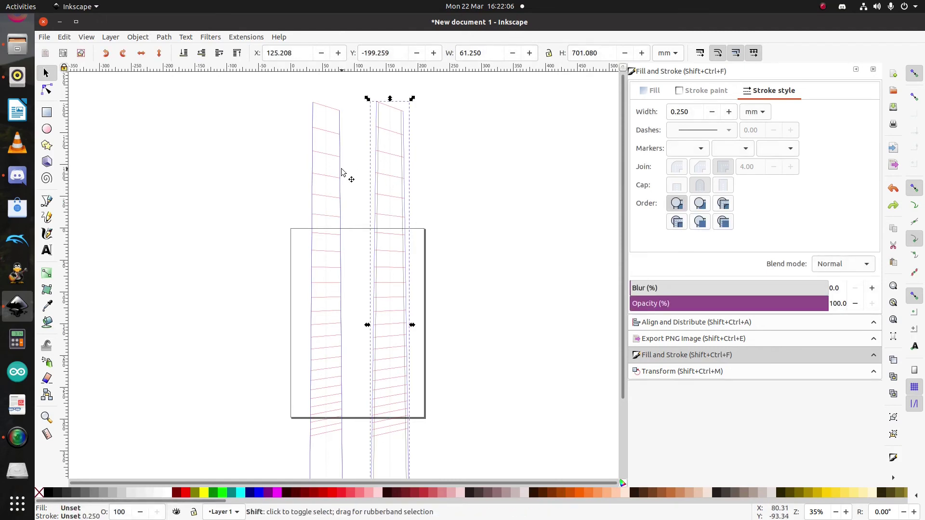
pyautogui.keyDown('shift'); pyautogui.click(342, 172); pyautogui.keyUp('shift')
pyautogui.hotkey('ctrl', 'shift', 'a')
pyautogui.click(805, 119)
pyautogui.click(397, 303)
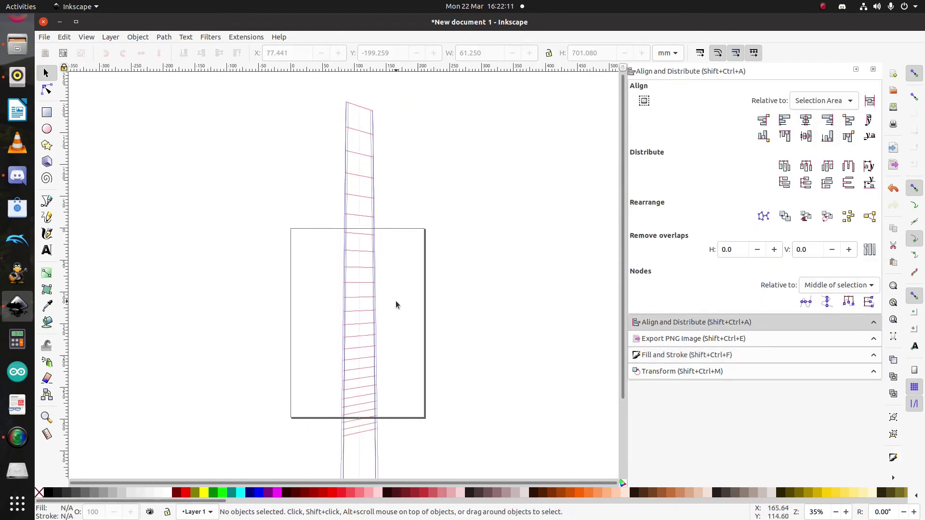
# Step: Zoom in to compare the overlaid fret positions, then return to FretFind2D
pyautogui.scroll(-1, 392, 334)
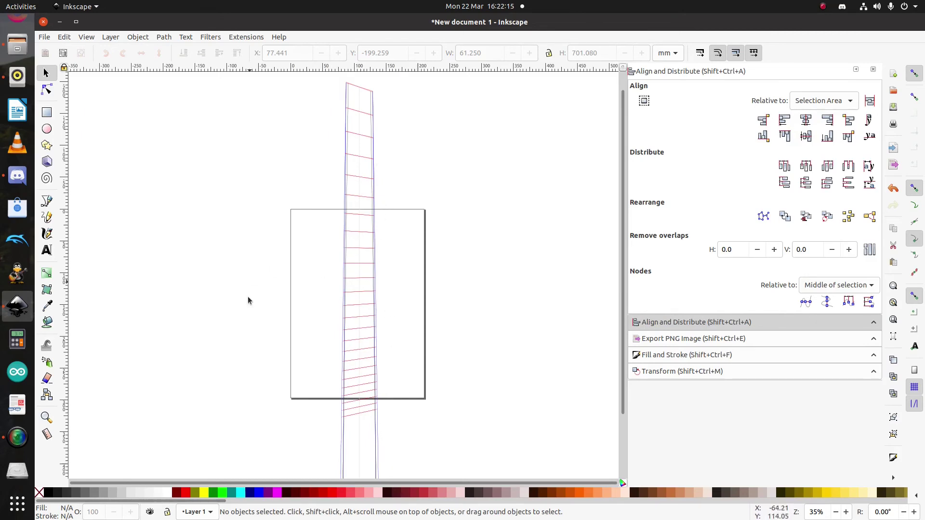
pyautogui.scroll(4, 477, 329)
pyautogui.scroll(4, 357, 157)
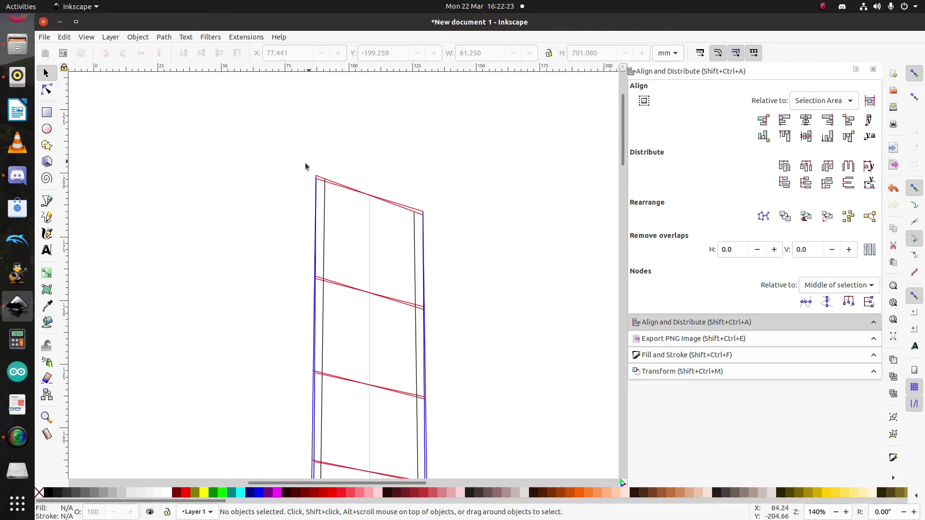
pyautogui.scroll(-1, 470, 313)
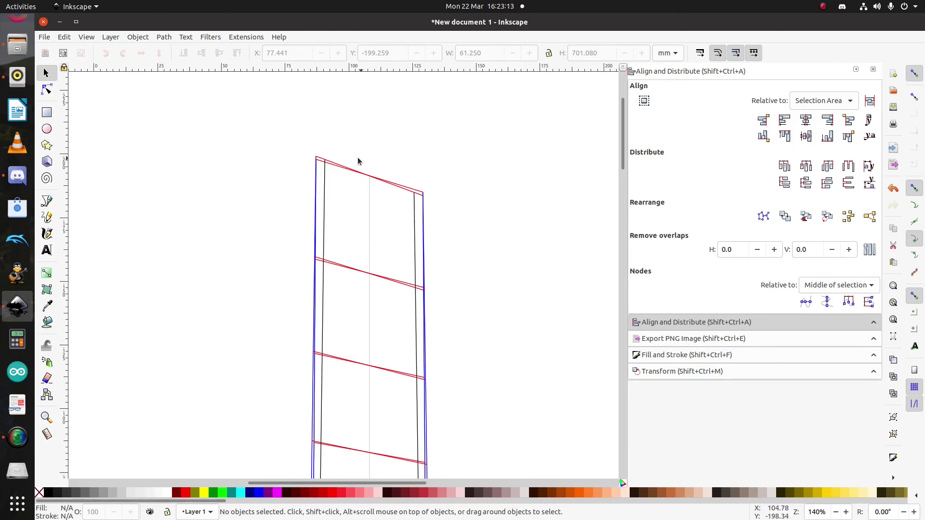
pyautogui.scroll(1, 359, 161)
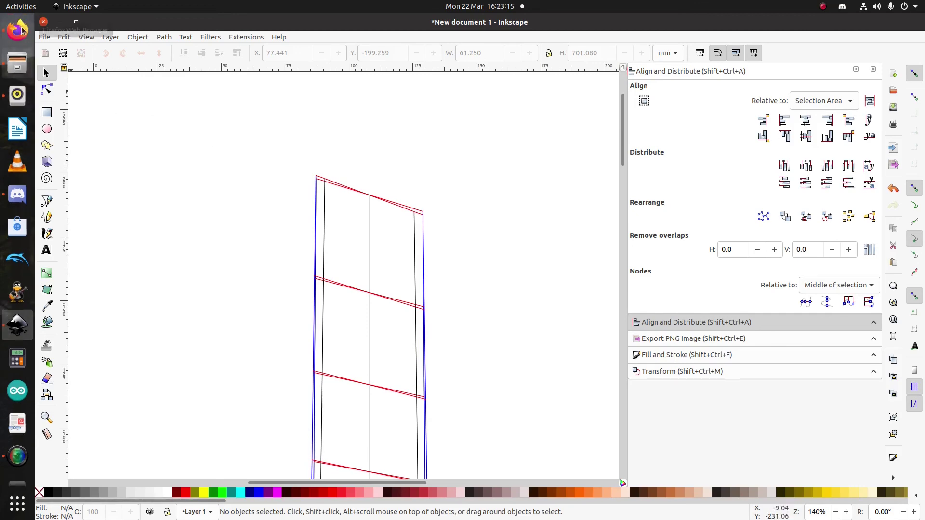
pyautogui.click(21, 30)
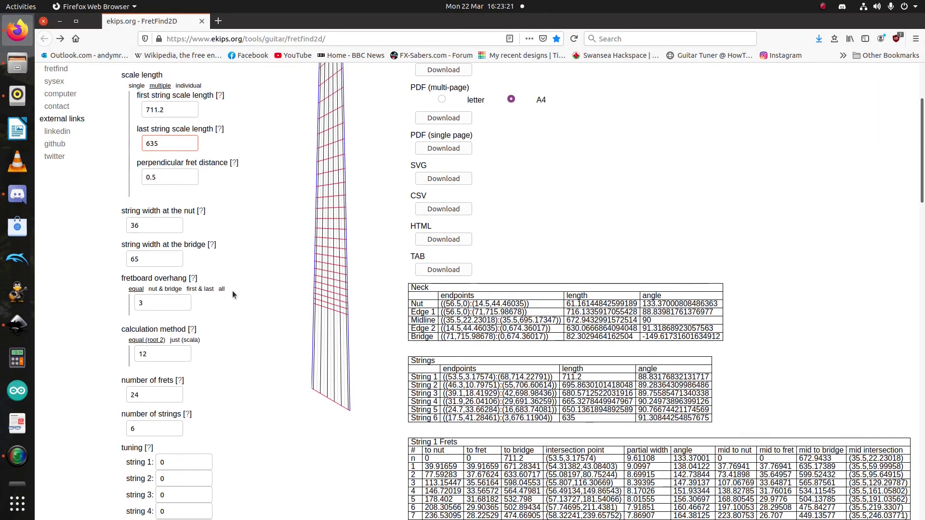
# Step: Switch scale length to individual mode, showing six per-string lengths from 25 to 27.5
pyautogui.scroll(3, 233, 291)
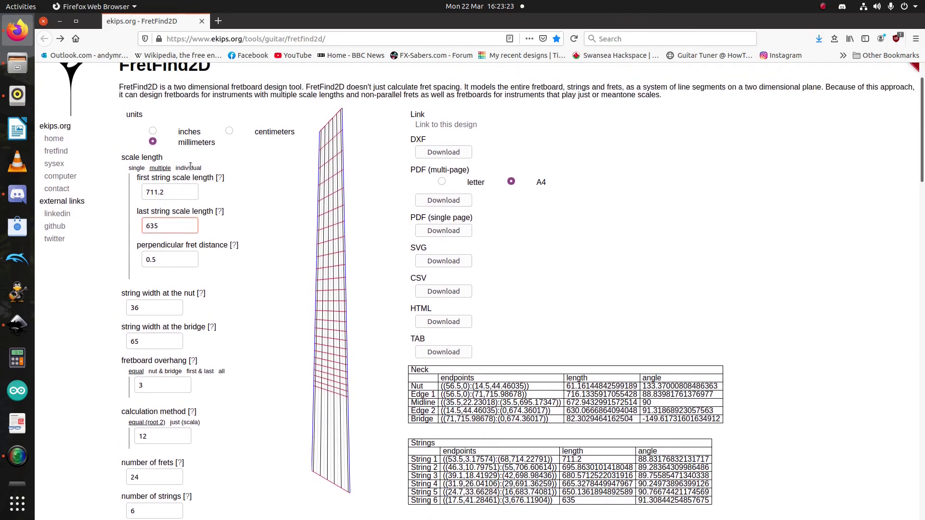
pyautogui.click(188, 161)
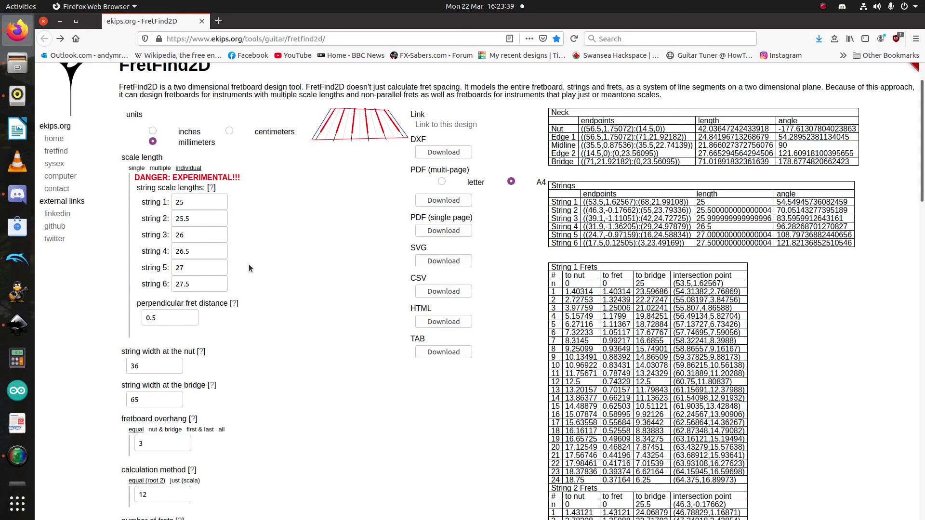
pyautogui.scroll(-5, 248, 268)
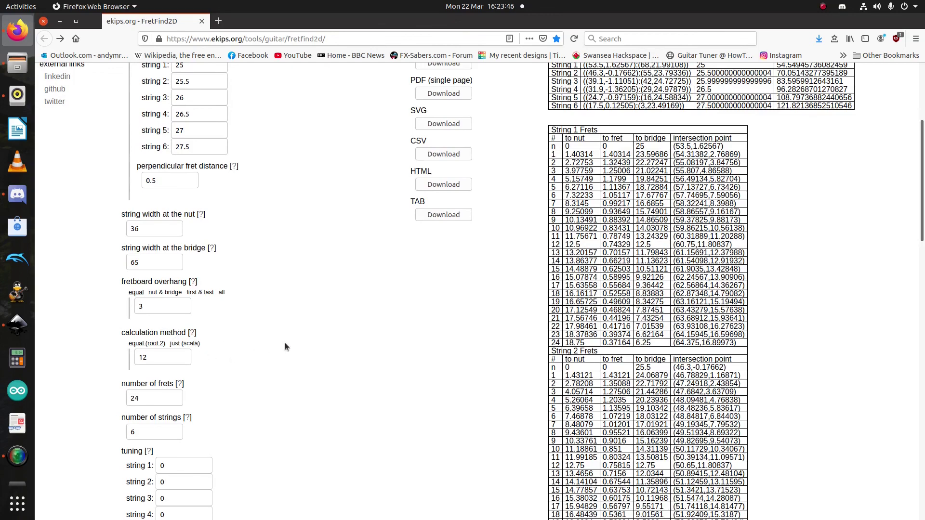
pyautogui.scroll(7, 284, 342)
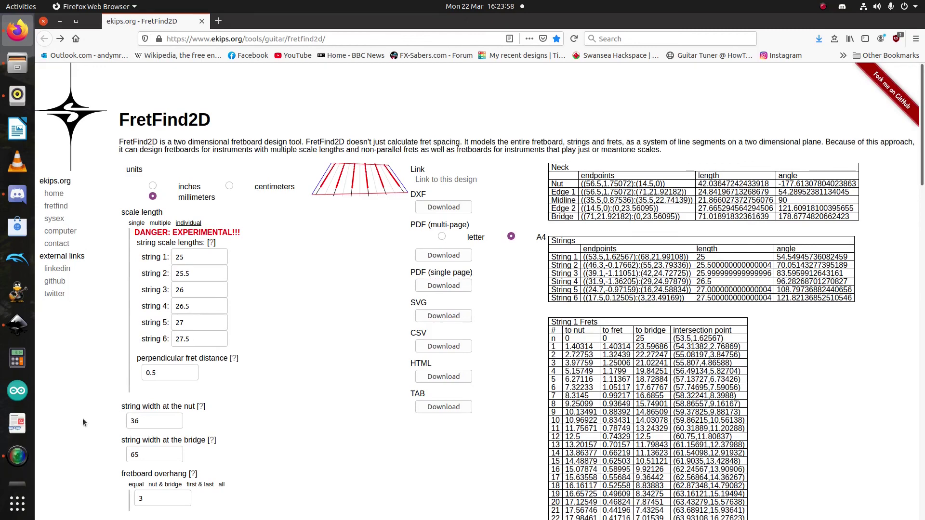